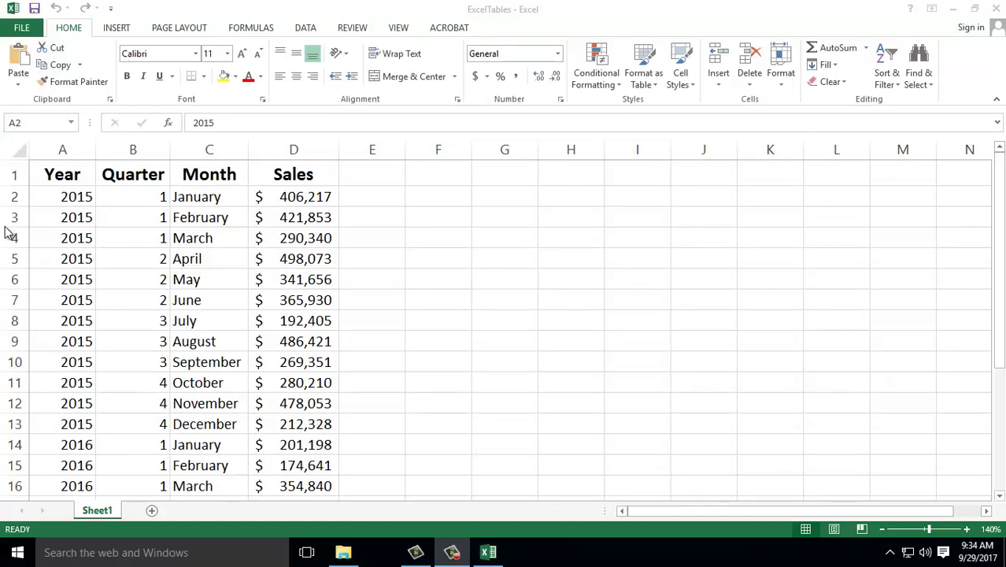
- Select the Year heading in A1, scroll through the sales data, then select a cell inside it
click(63, 195)
click(68, 175)
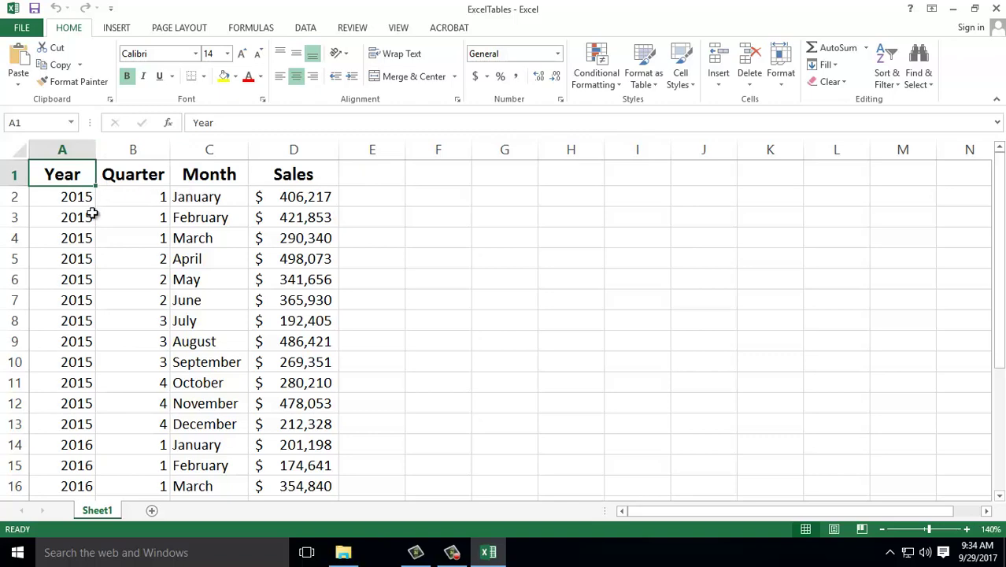
scroll(140, 364, down, 3)
scroll(163, 369, down, 3)
scroll(165, 369, down, 3)
scroll(166, 369, up, 9)
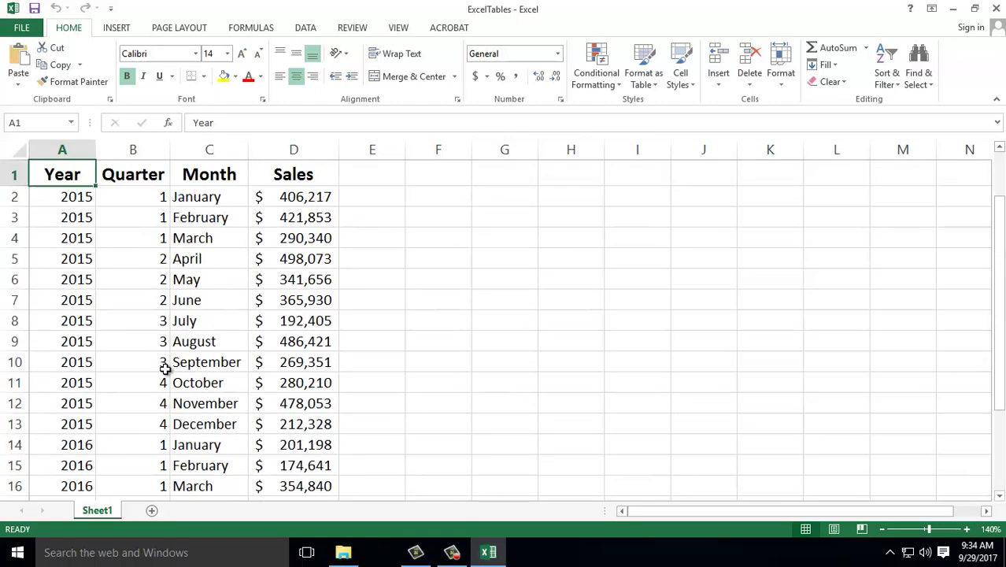
scroll(165, 369, down, 1)
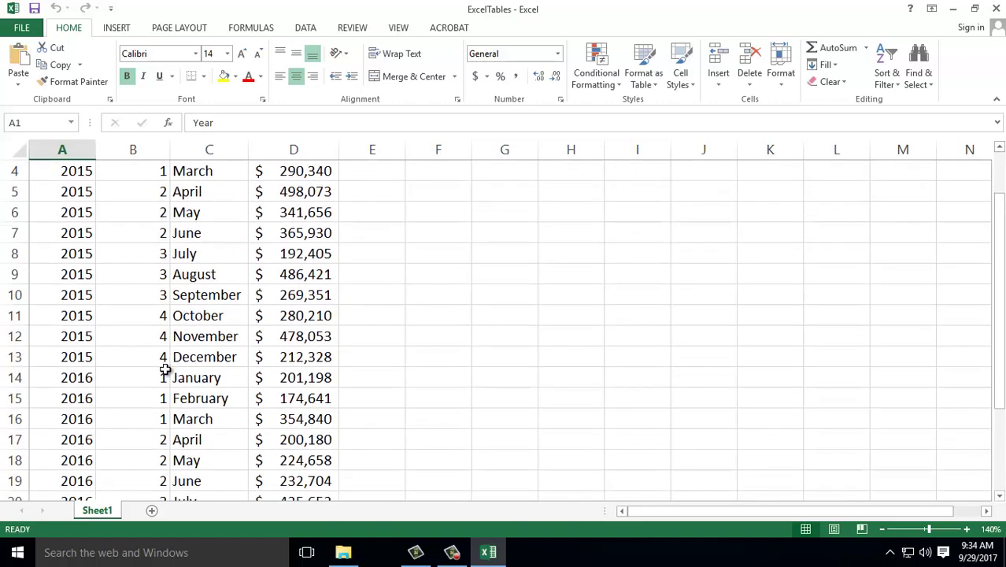
scroll(165, 369, down, 3)
scroll(165, 370, up, 3)
scroll(165, 369, up, 1)
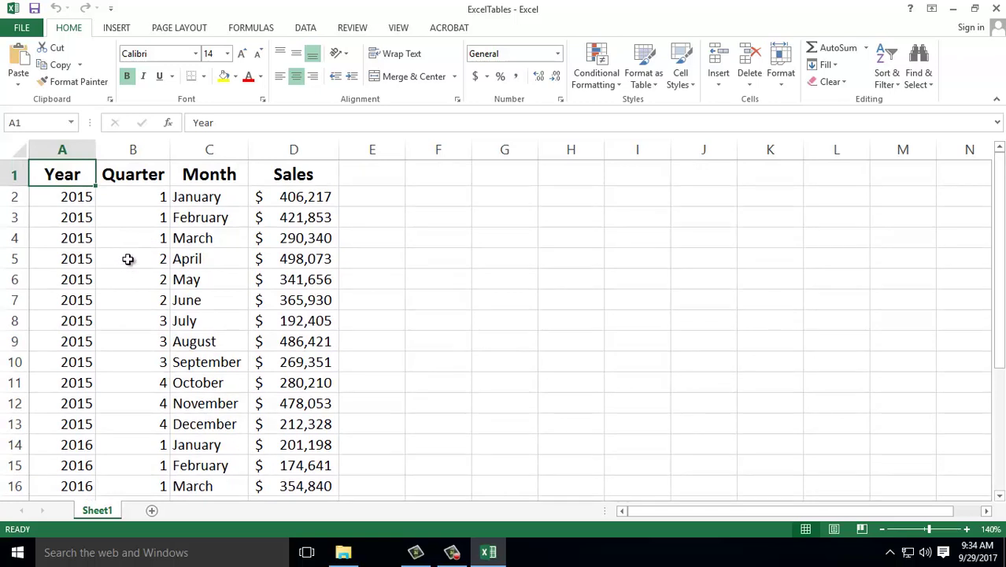
click(128, 259)
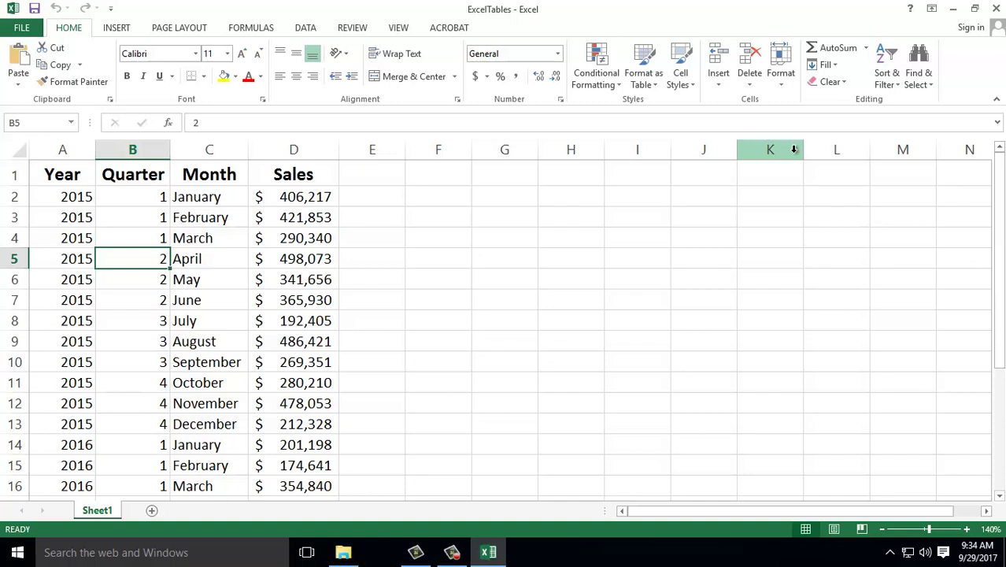
- Bring up Create Table for range $A$1:$D$25 with My table has headers checked
key(ctrl+t)
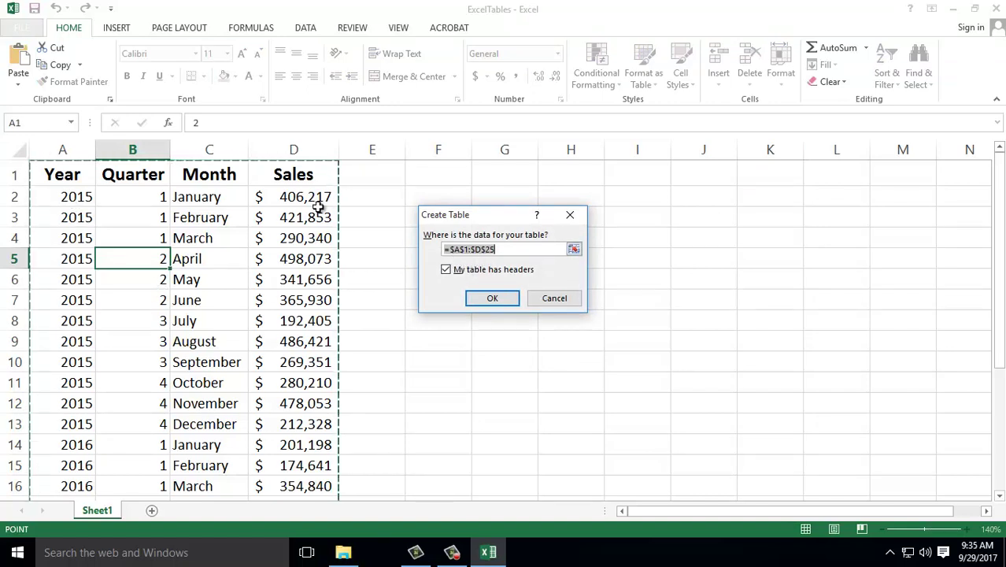
click(555, 299)
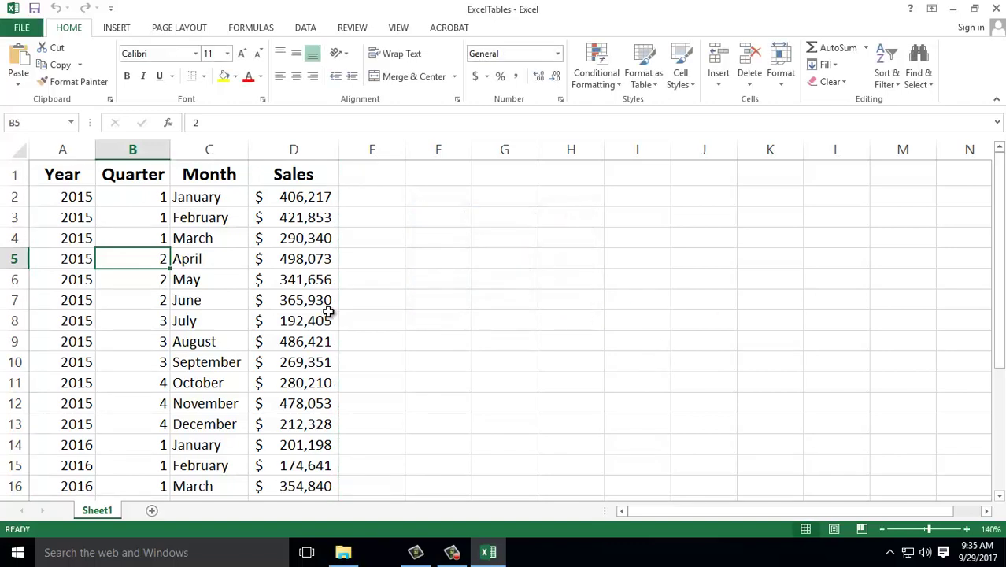
scroll(330, 298, down, 4)
scroll(330, 297, down, 1)
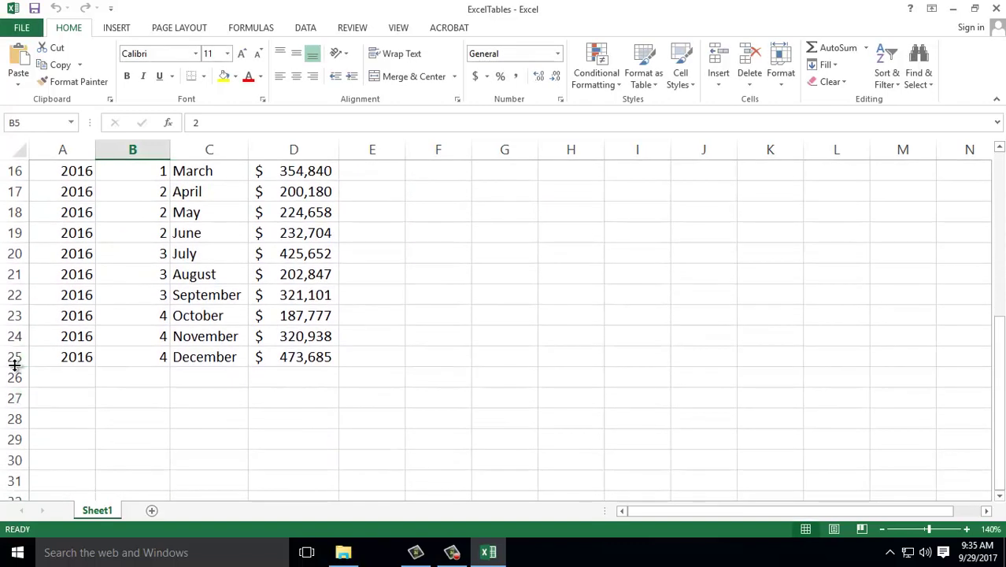
scroll(278, 326, up, 5)
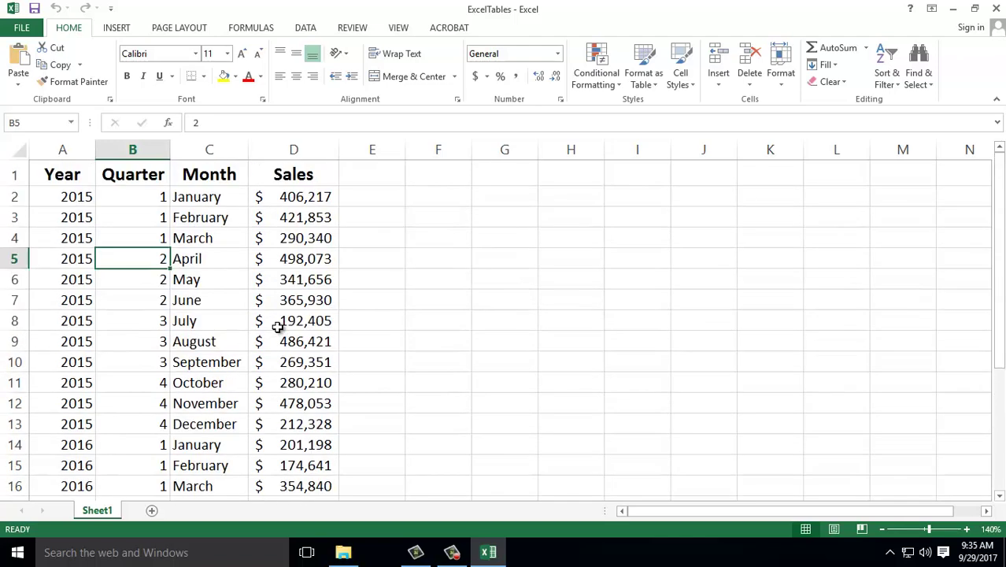
key(ctrl+t)
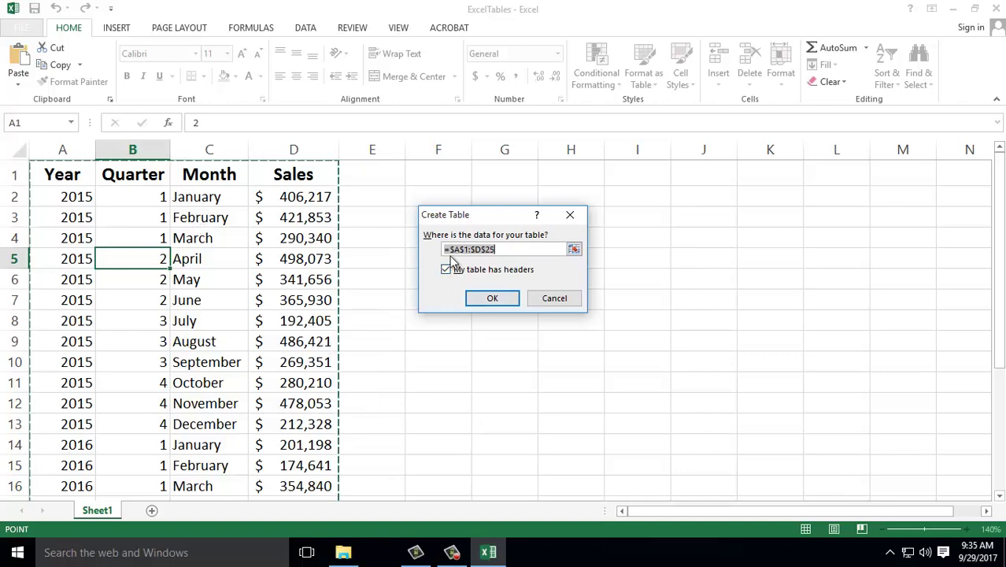
- Confirm creating Table1 from A1:D25 with banded rows and header filter buttons, then select C5
click(484, 301)
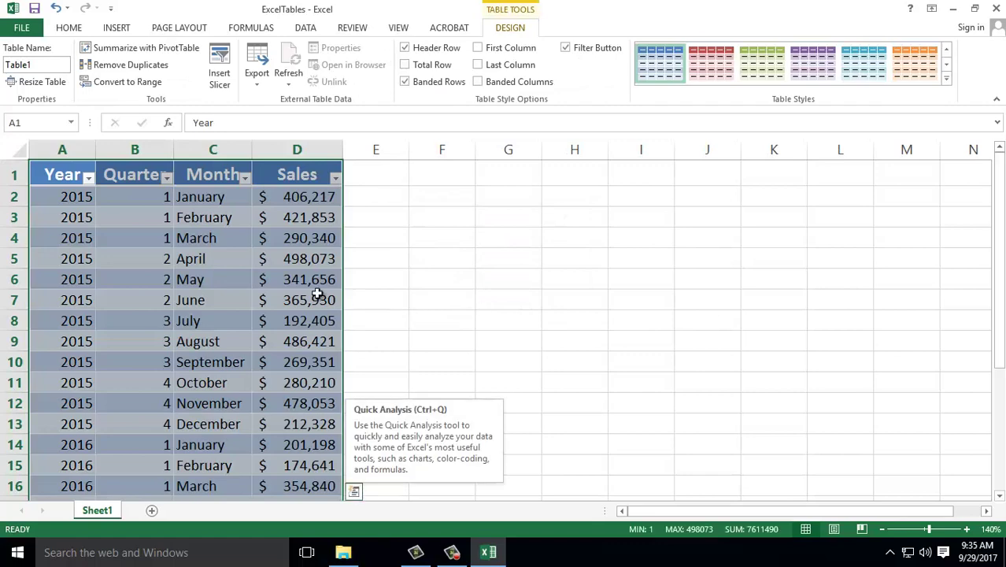
scroll(195, 262, down, 1)
scroll(196, 261, up, 1)
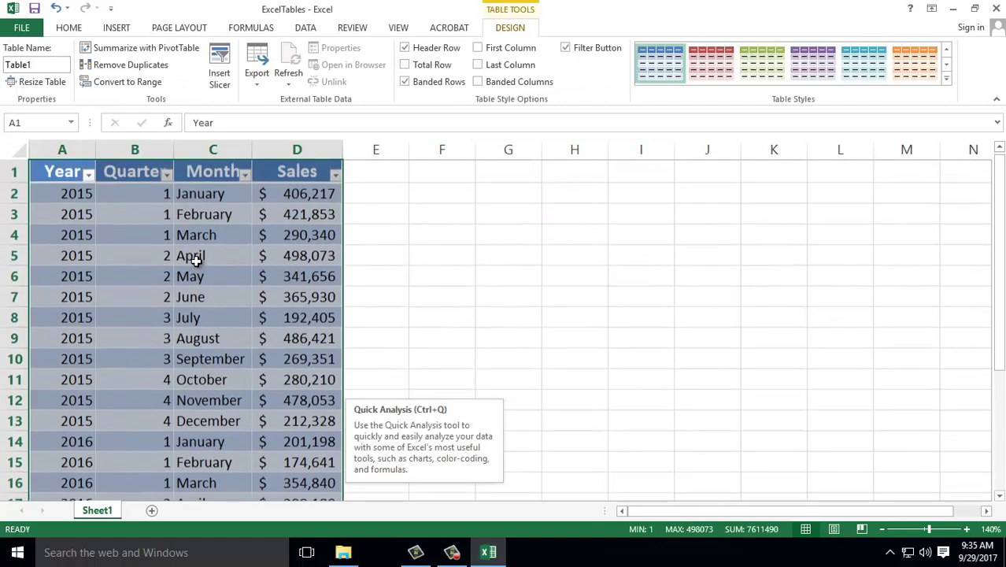
click(195, 262)
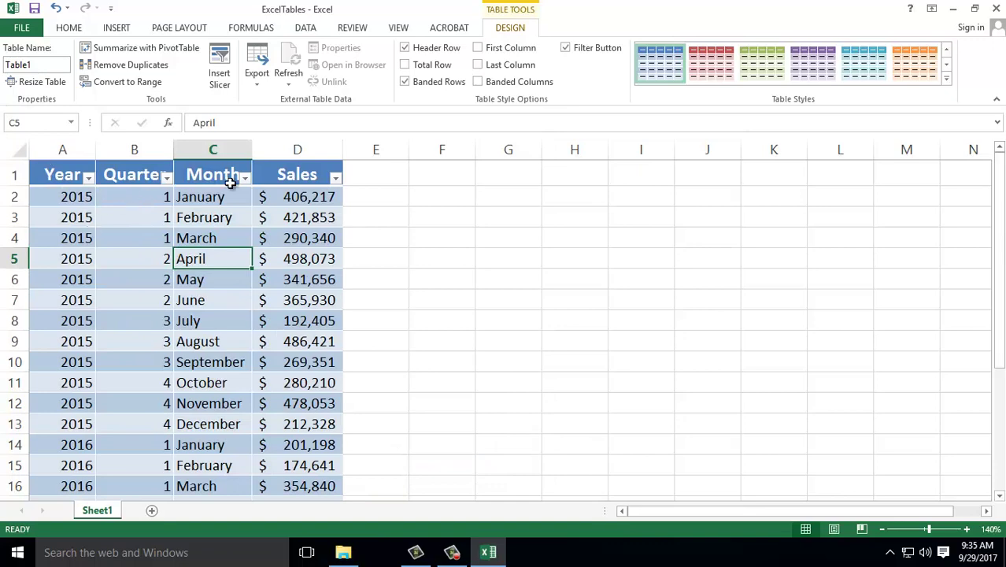
scroll(291, 274, down, 2)
scroll(290, 274, down, 4)
scroll(291, 274, up, 5)
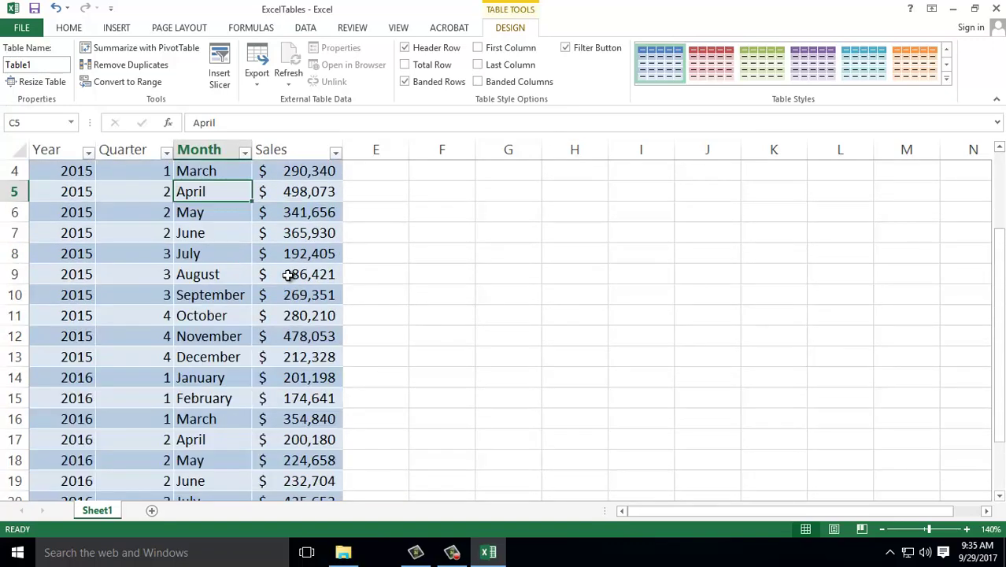
scroll(291, 274, up, 1)
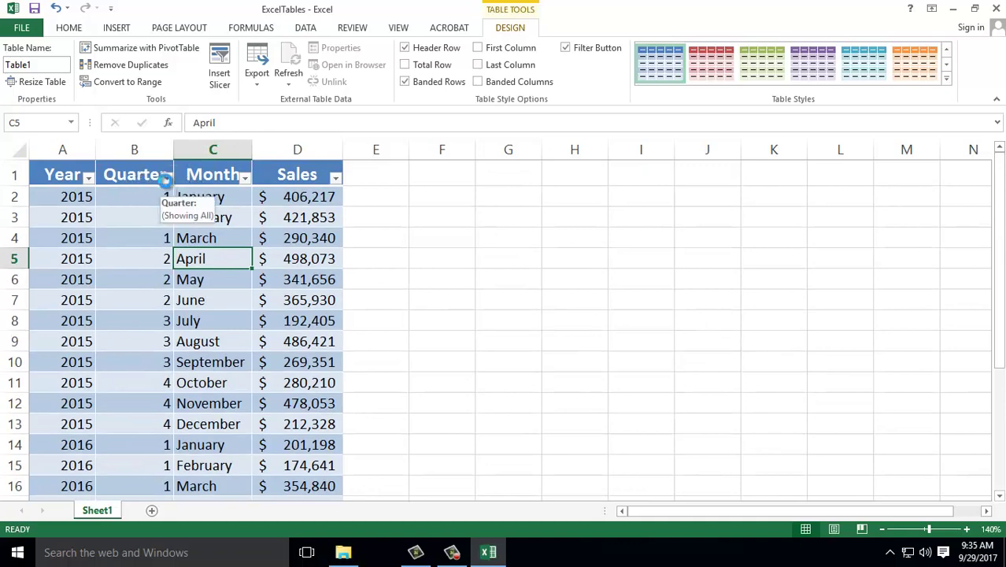
click(166, 178)
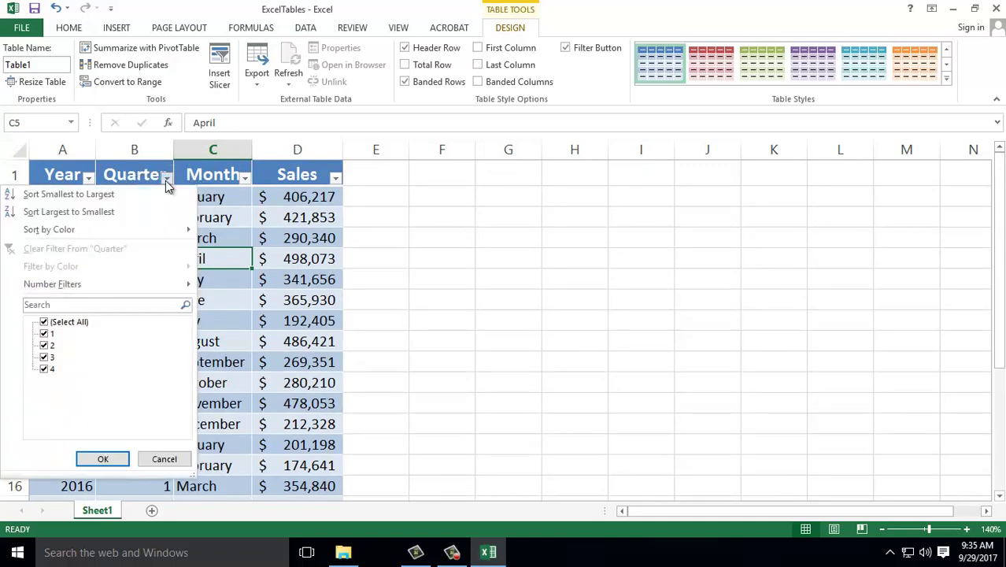
click(45, 324)
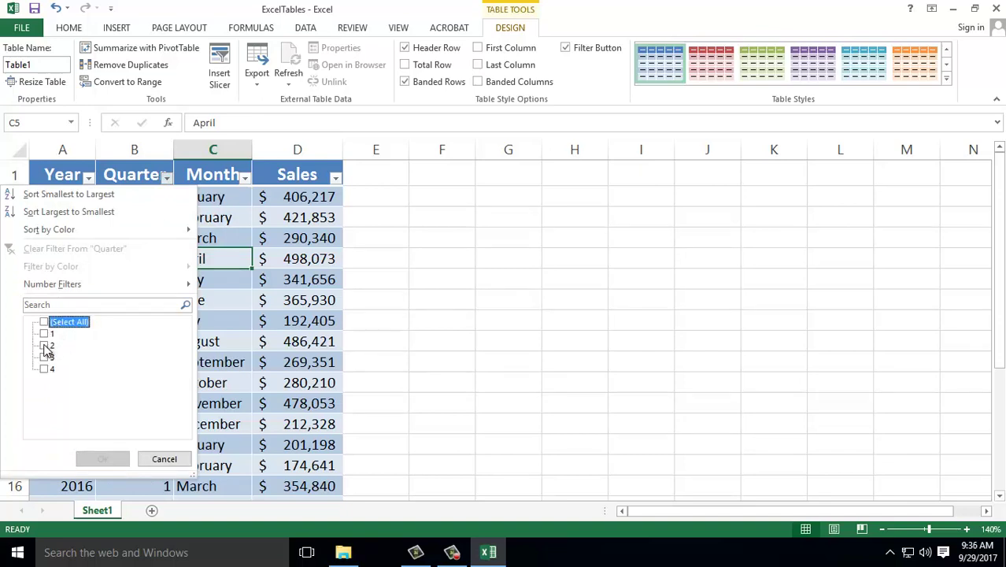
click(45, 346)
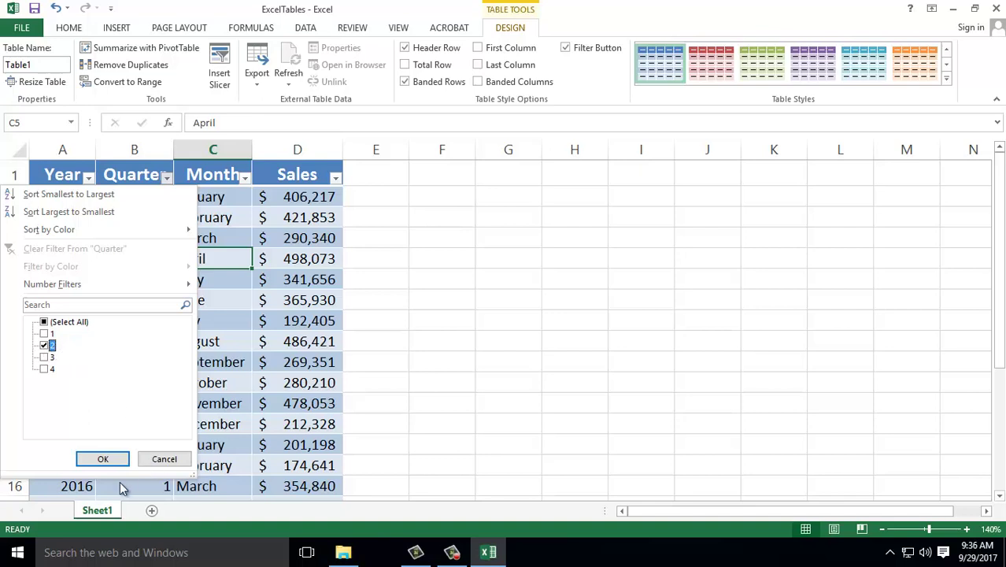
click(95, 459)
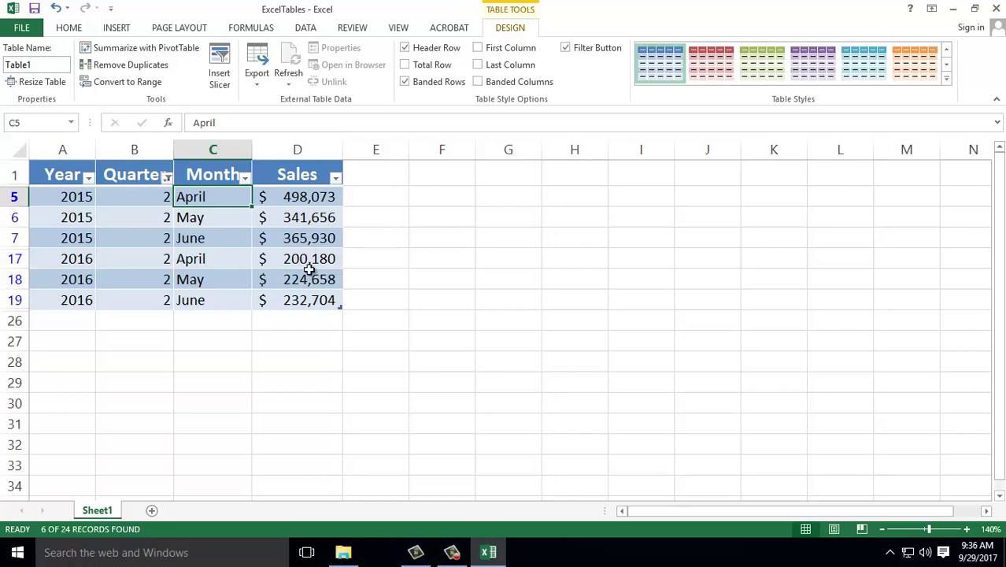
click(168, 176)
click(189, 244)
scroll(180, 314, up, 4)
scroll(181, 315, up, 4)
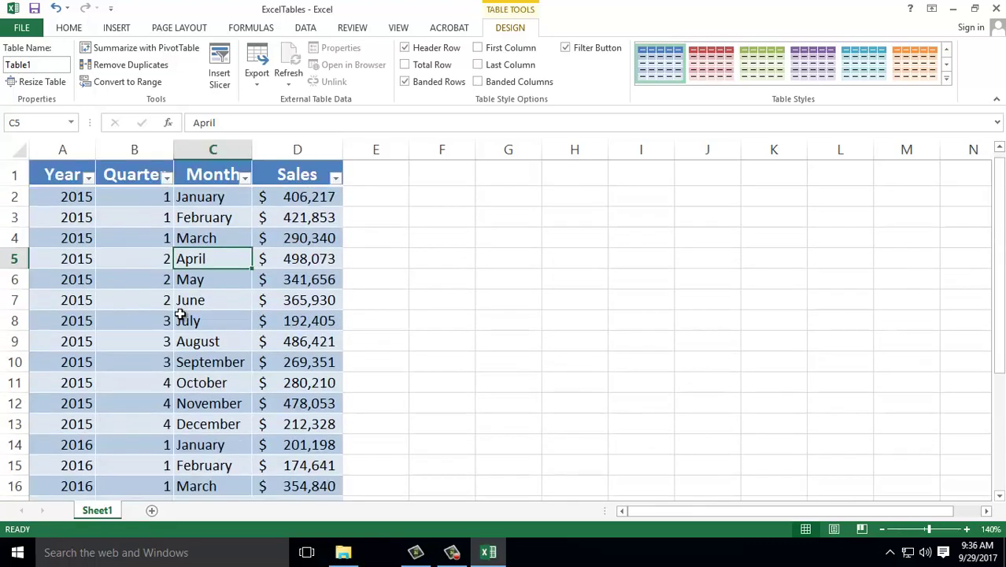
scroll(245, 321, down, 2)
- Turn on the Total Row so row 26 sums Sales to $7,563,058, and select that total cell
scroll(245, 326, down, 4)
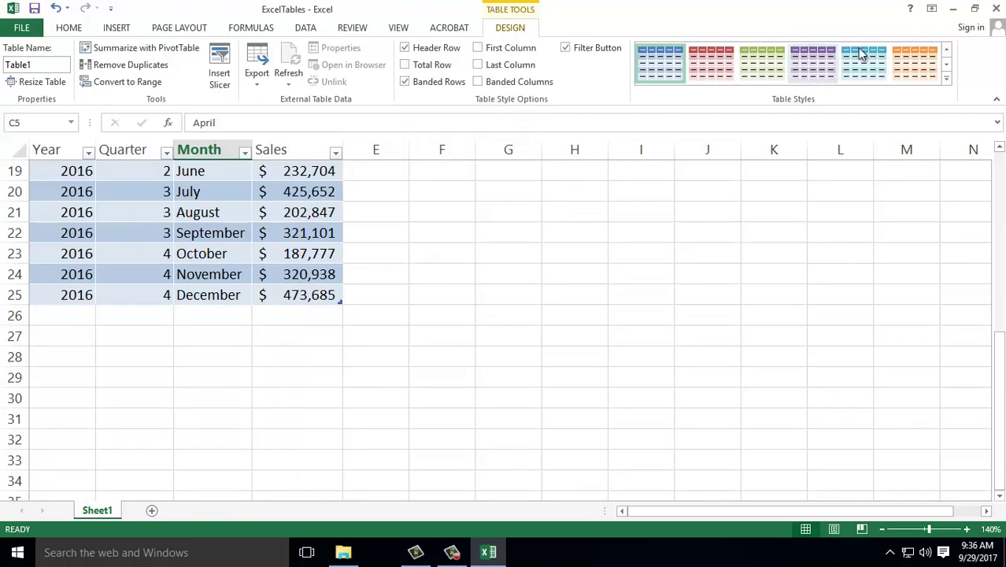
click(405, 70)
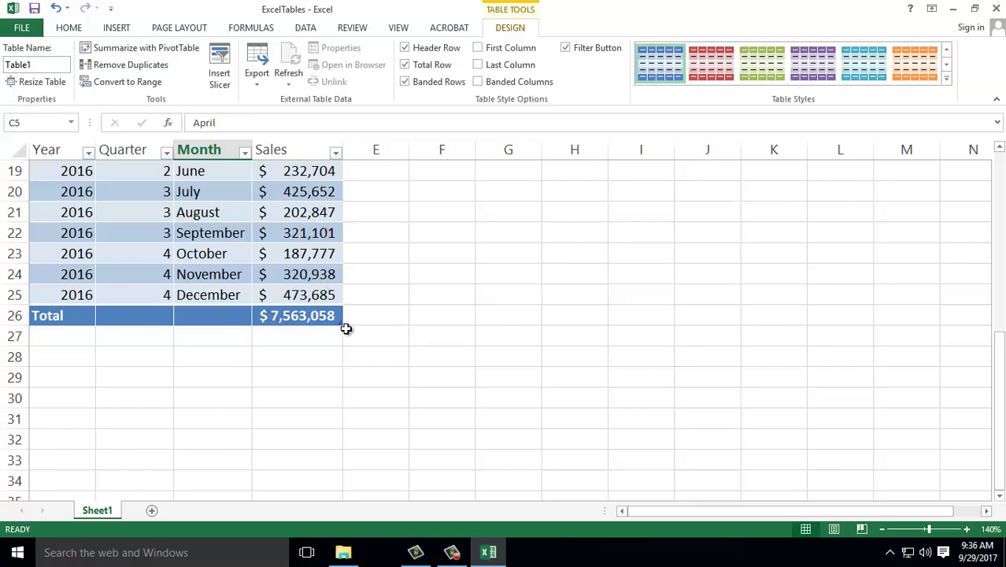
scroll(322, 298, up, 2)
scroll(318, 293, up, 3)
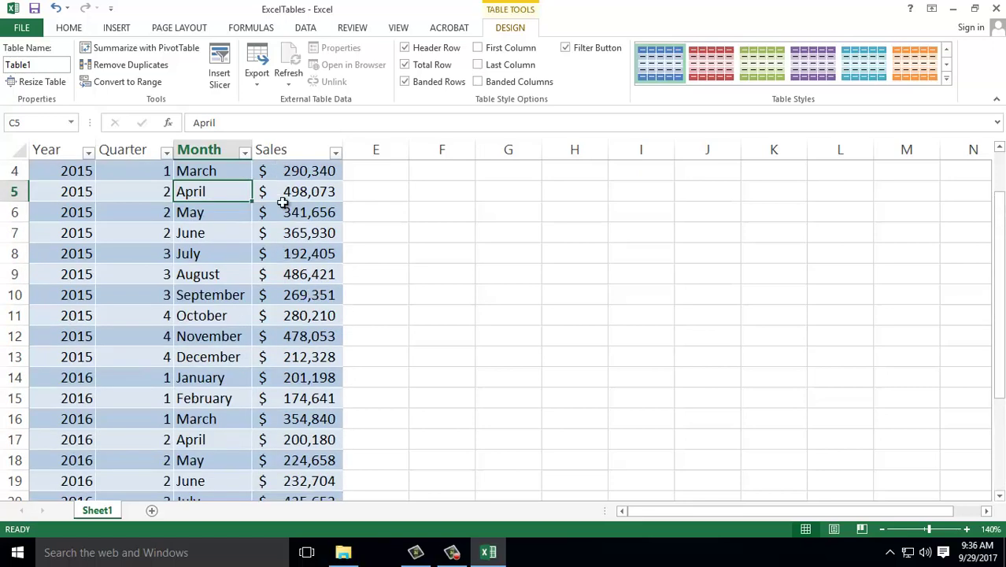
scroll(284, 212, up, 1)
scroll(288, 225, down, 6)
scroll(289, 260, down, 4)
scroll(286, 293, up, 2)
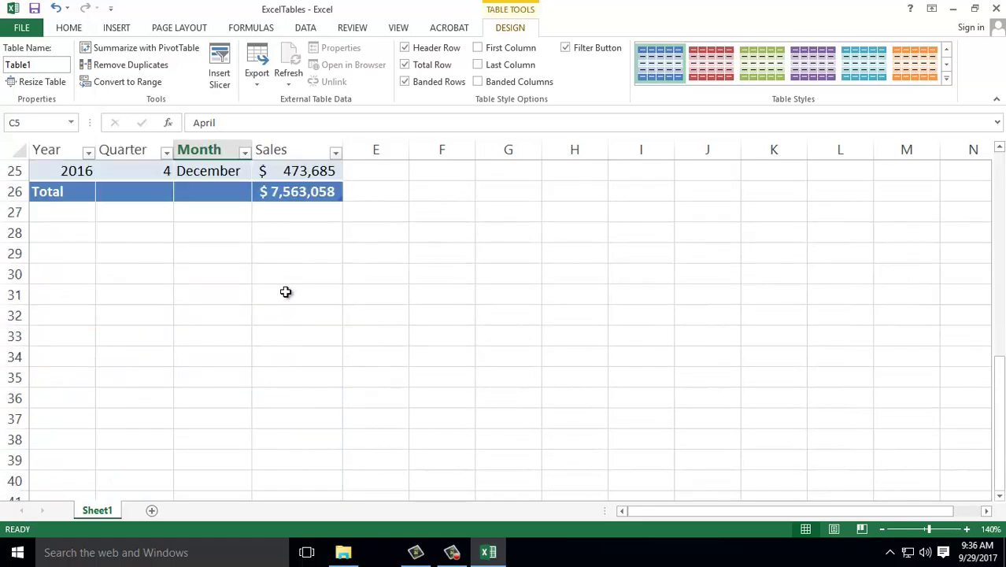
scroll(286, 292, up, 3)
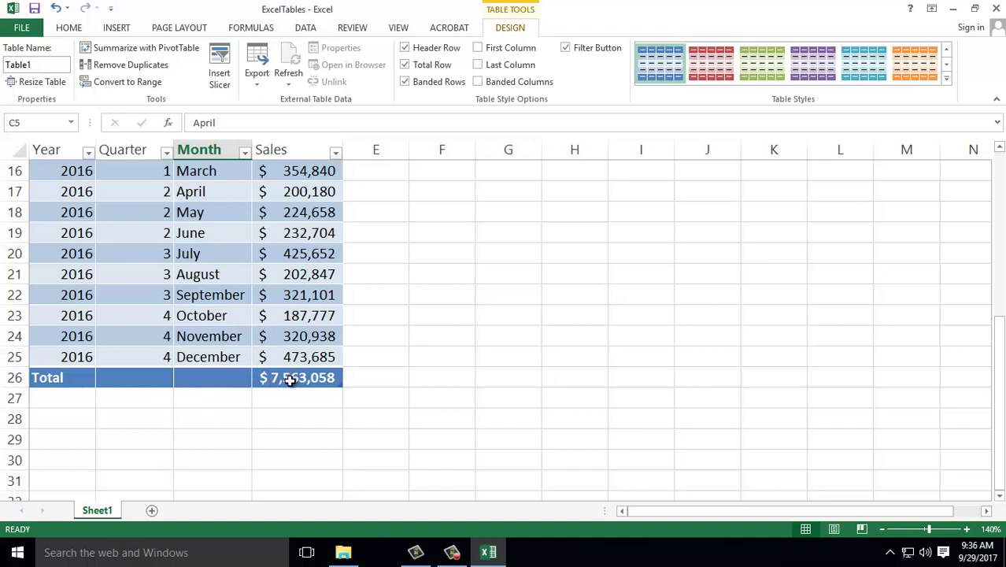
click(290, 380)
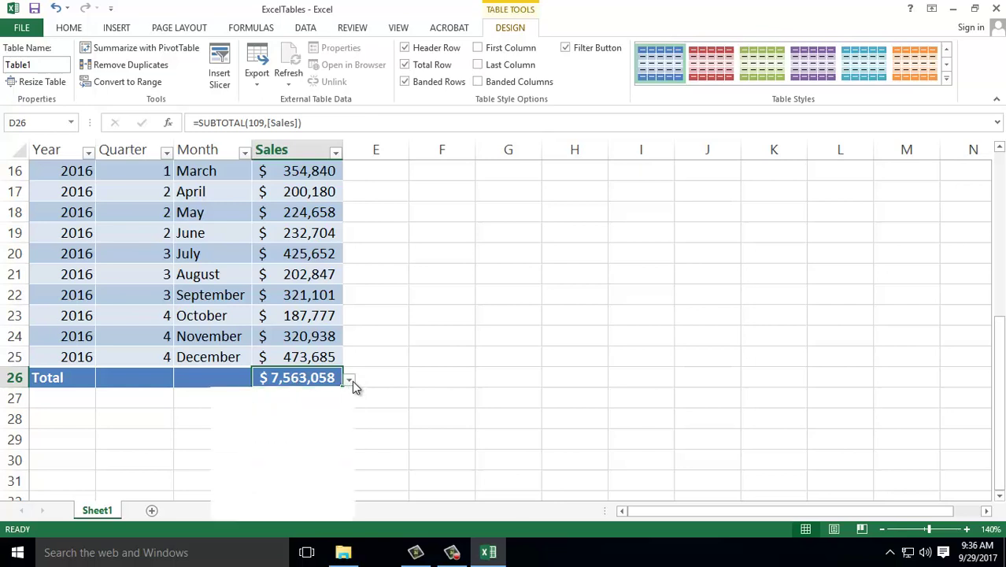
- Switch the Sales total function through Min and Max to Average, showing $315,127
click(350, 378)
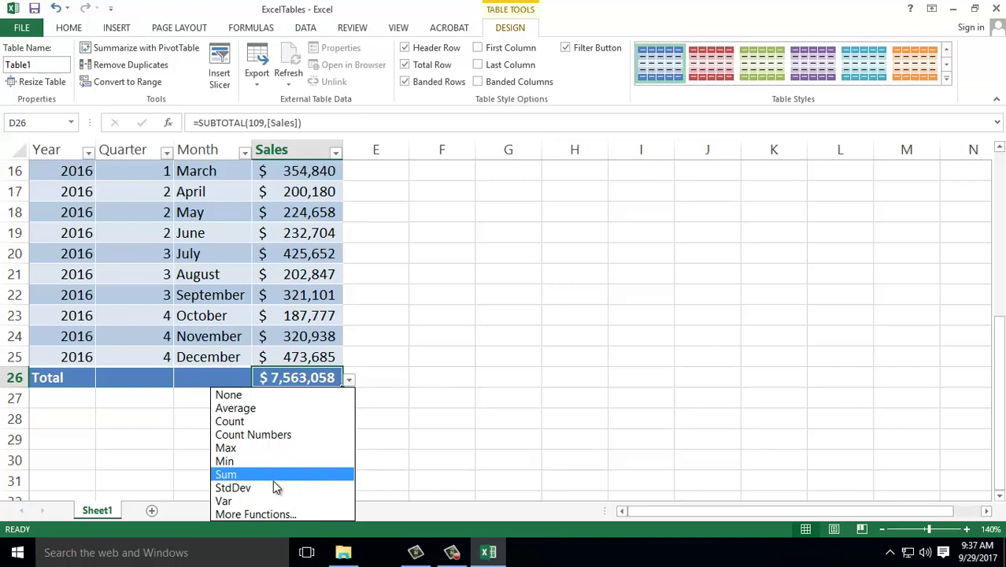
click(229, 461)
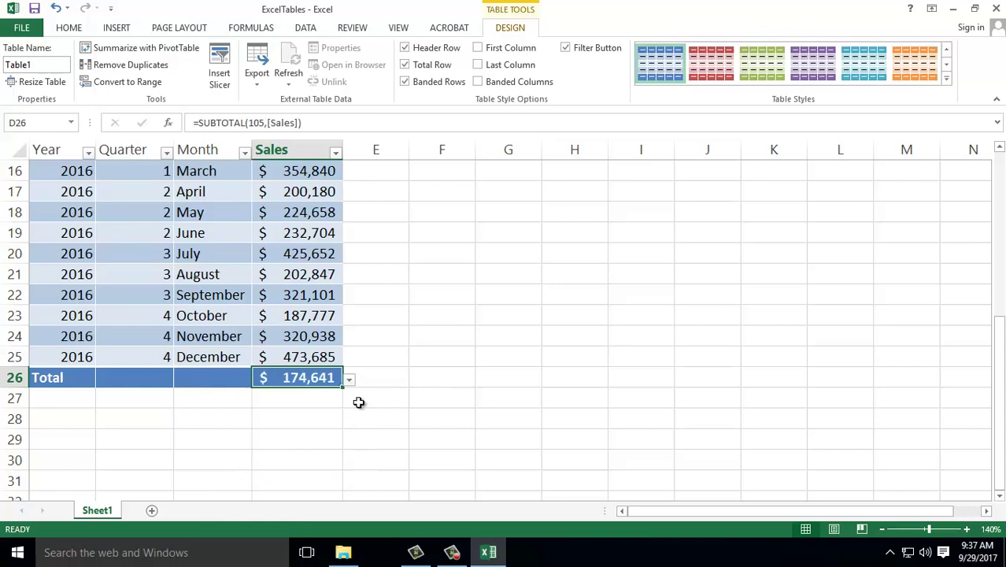
click(350, 380)
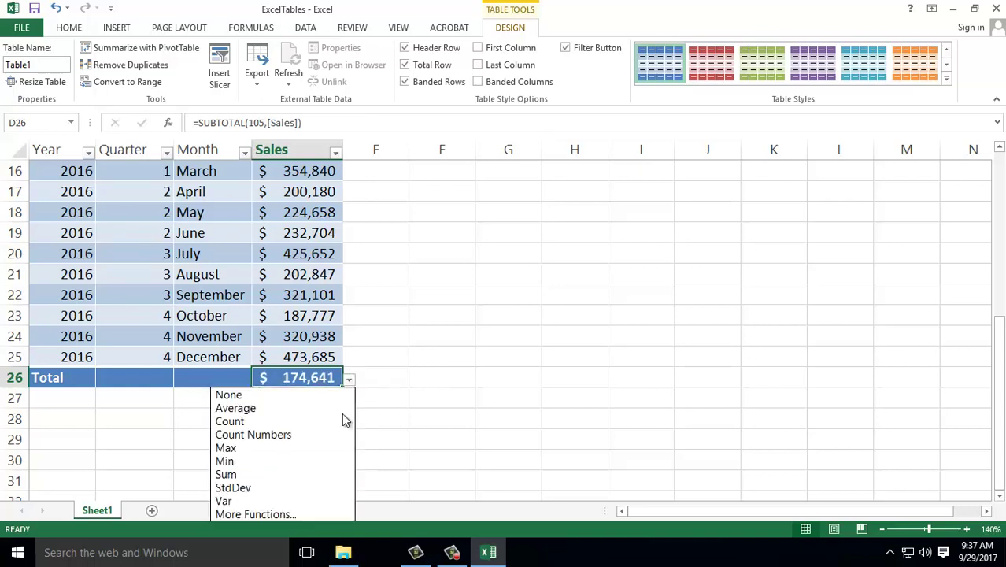
click(309, 449)
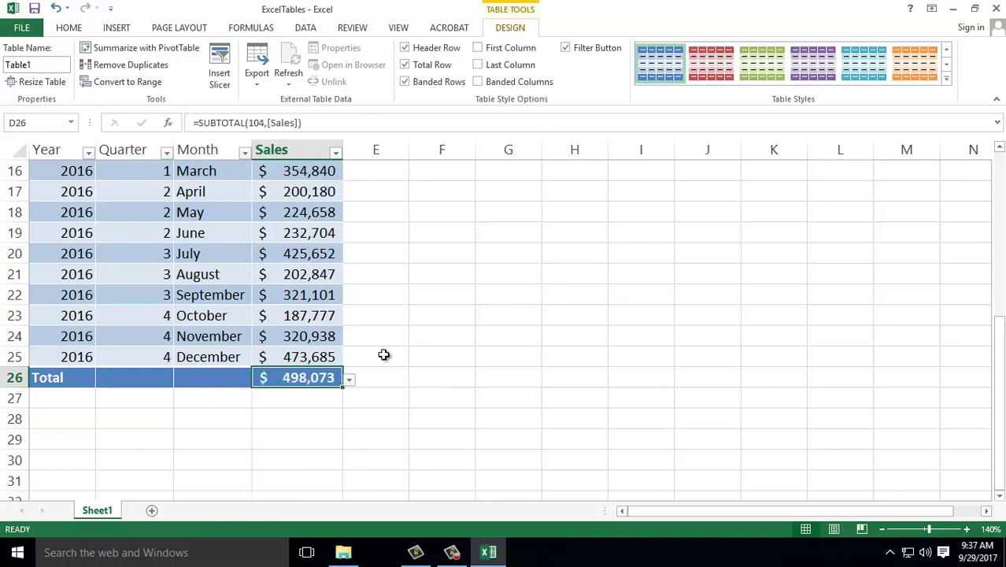
click(349, 380)
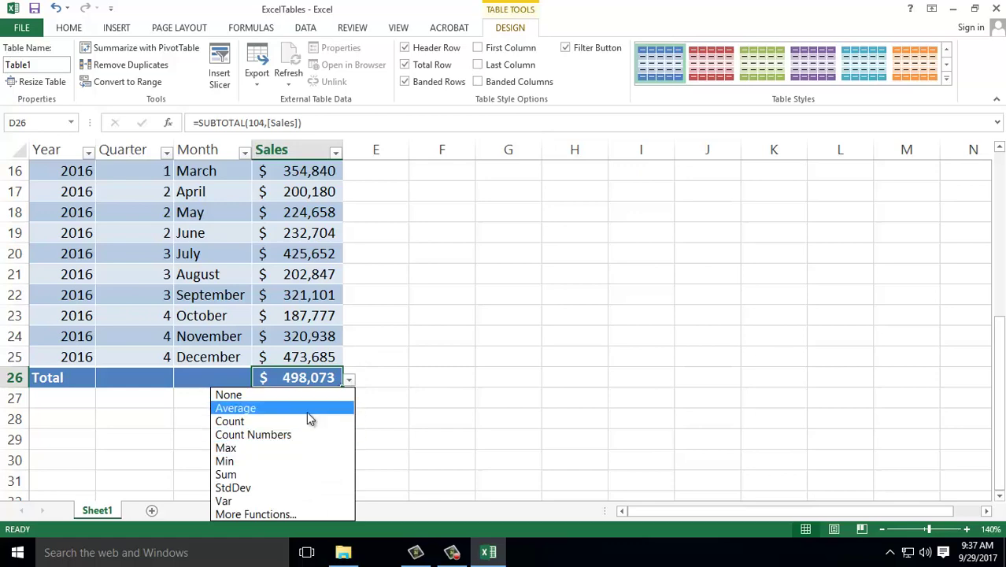
key(Escape)
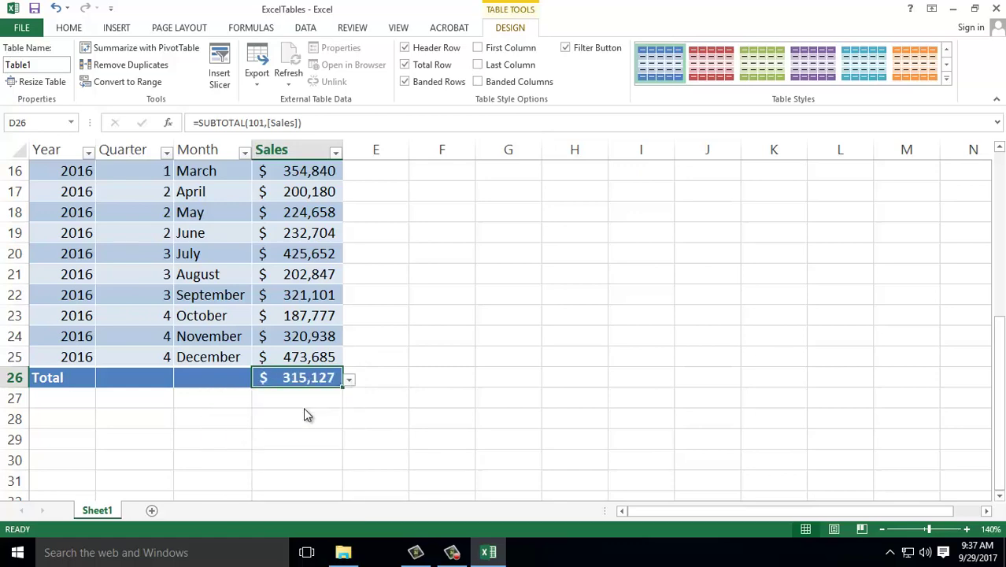
scroll(303, 407, up, 5)
click(153, 321)
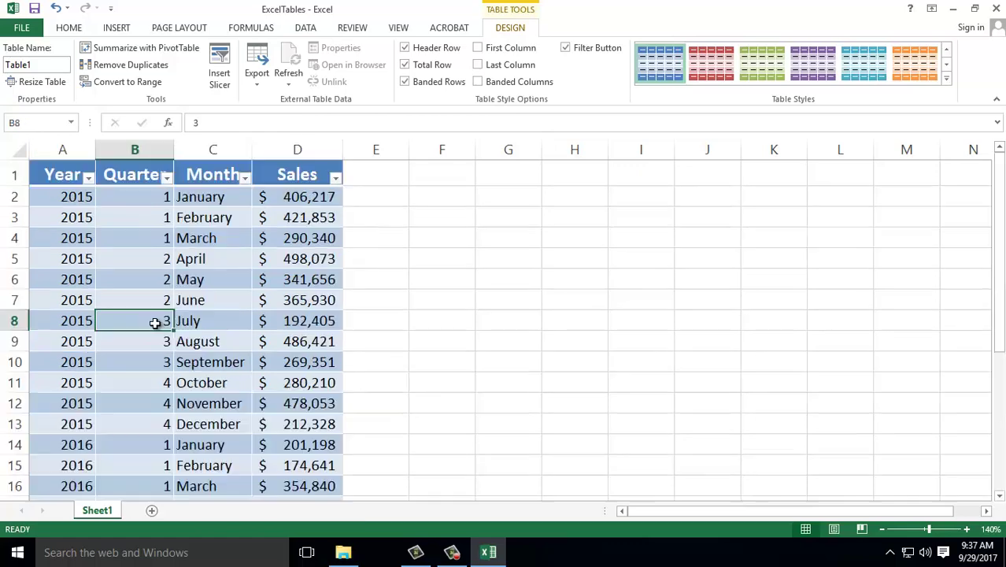
- Apply Table Style Light 18 to give Table1 pale green banded rows
click(947, 81)
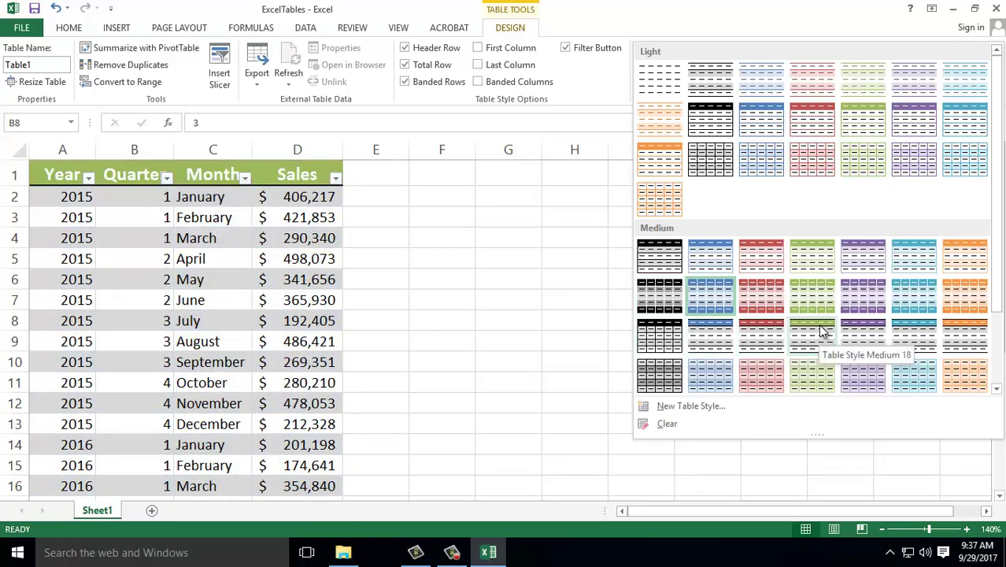
click(877, 165)
scroll(336, 294, down, 2)
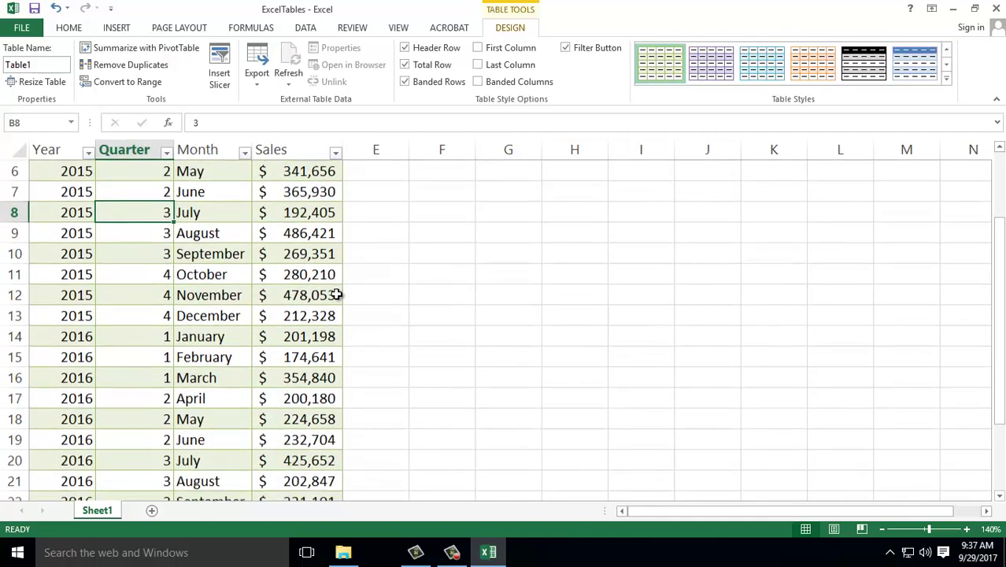
scroll(336, 294, down, 3)
scroll(337, 293, down, 4)
scroll(337, 293, up, 4)
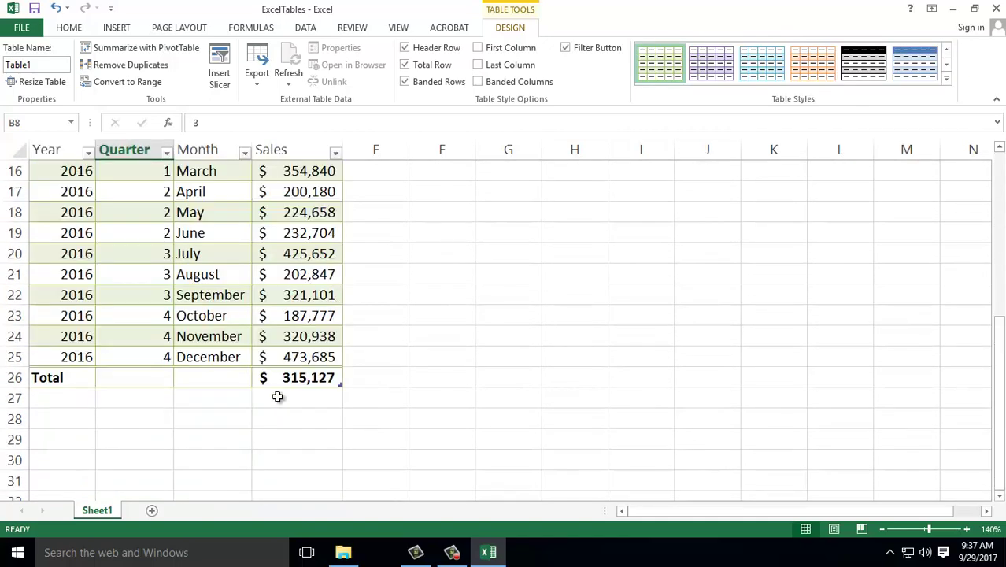
scroll(280, 374, up, 4)
scroll(282, 367, up, 1)
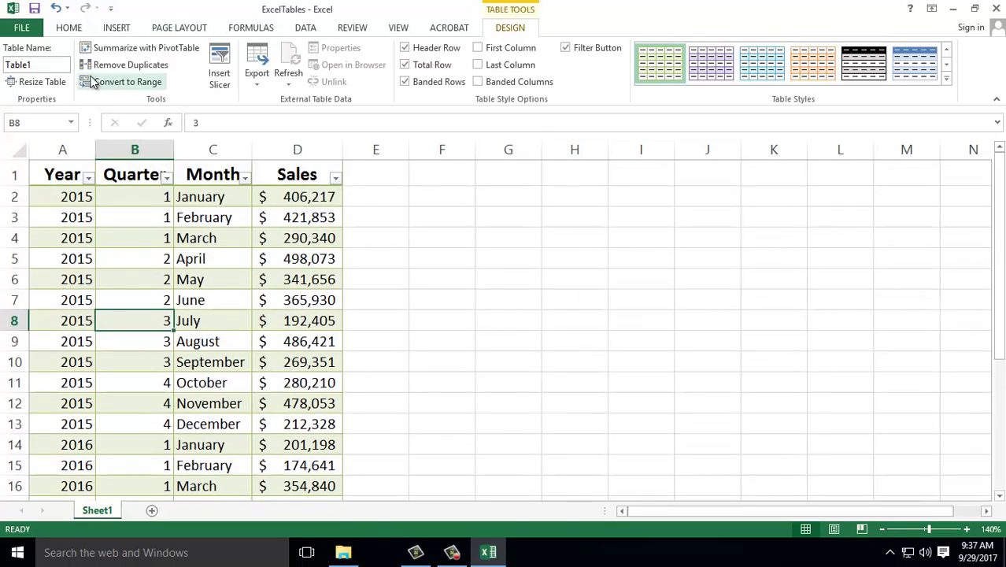
- Restyle Table1 via Home > Format as Table with an orange medium style
click(42, 66)
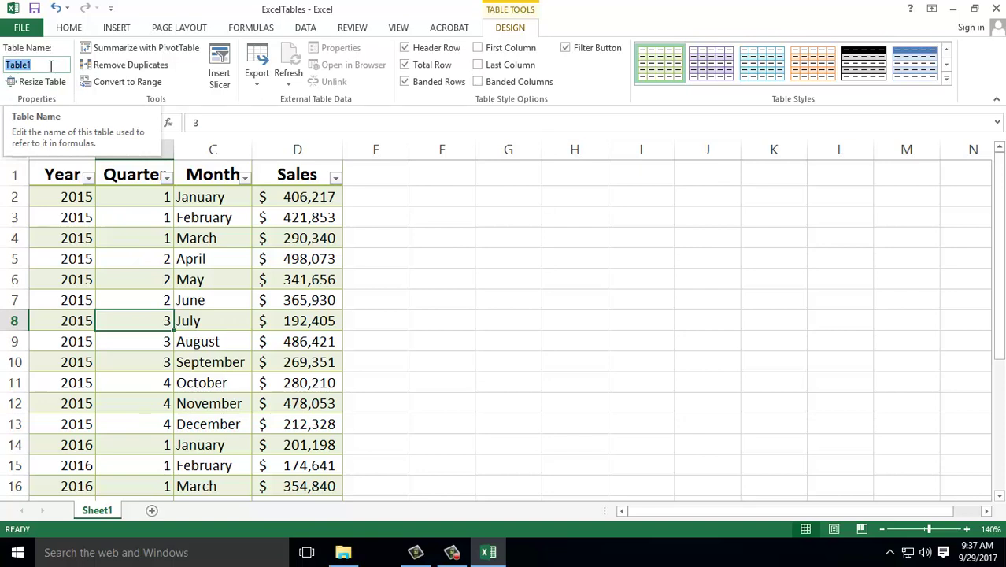
click(68, 28)
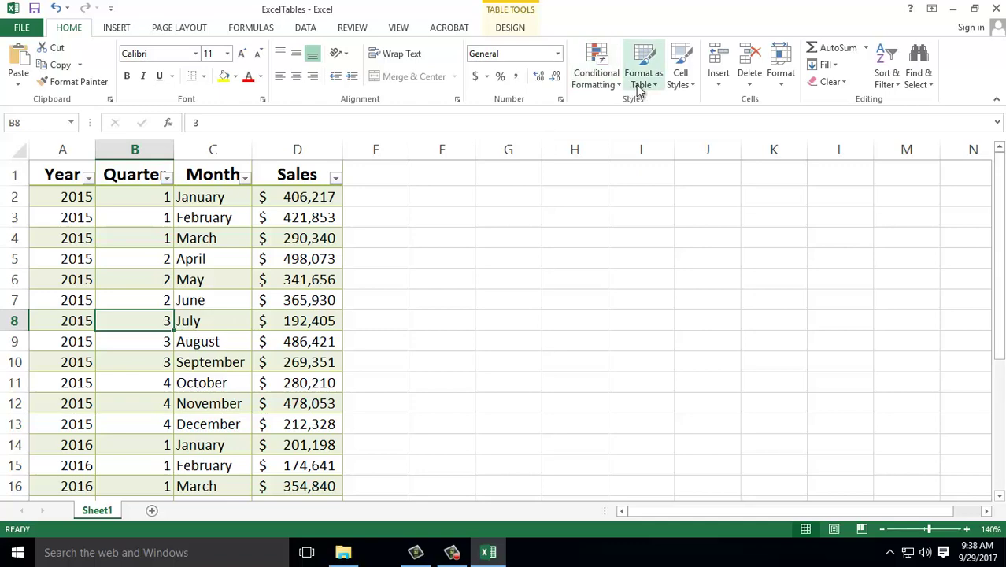
click(658, 85)
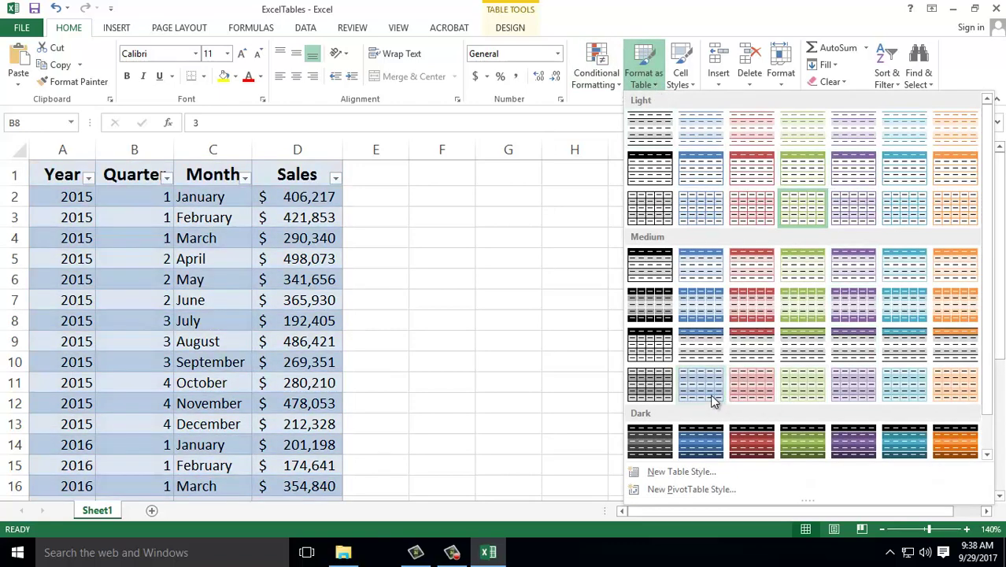
click(942, 355)
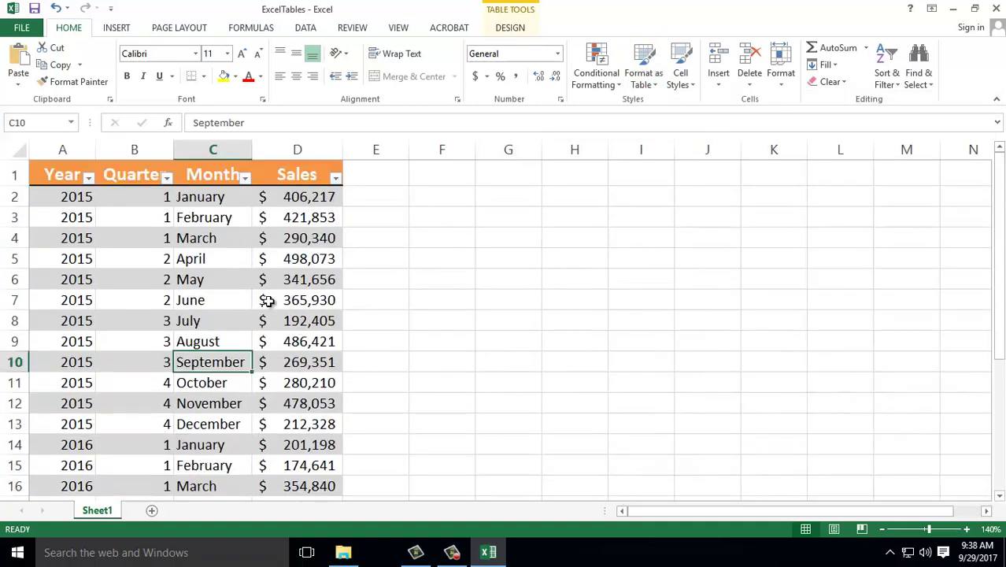